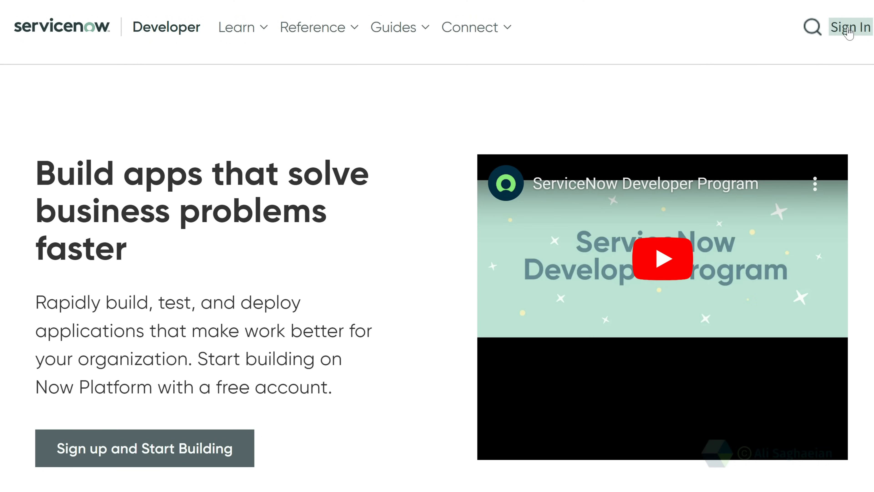
Sign in to the developer portal with the account's e-mail address and password
{"action": "left_click", "coordinate": [848, 30]}
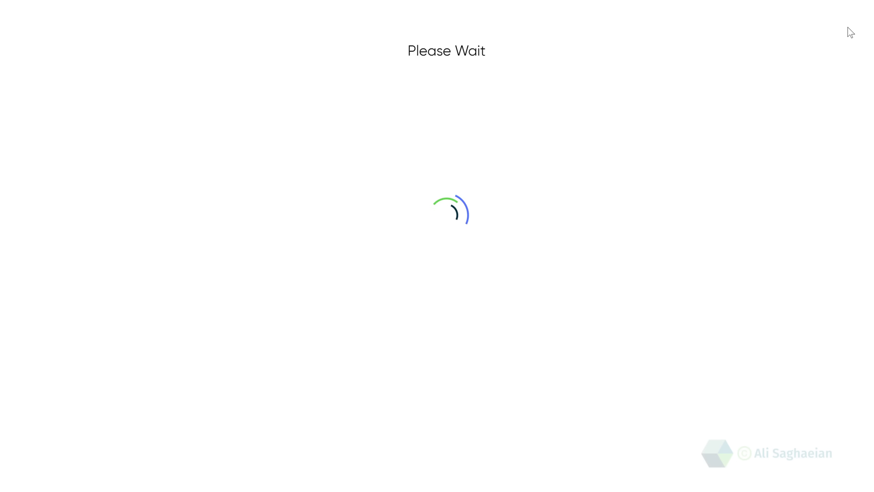
{"action": "left_click", "coordinate": [506, 146]}
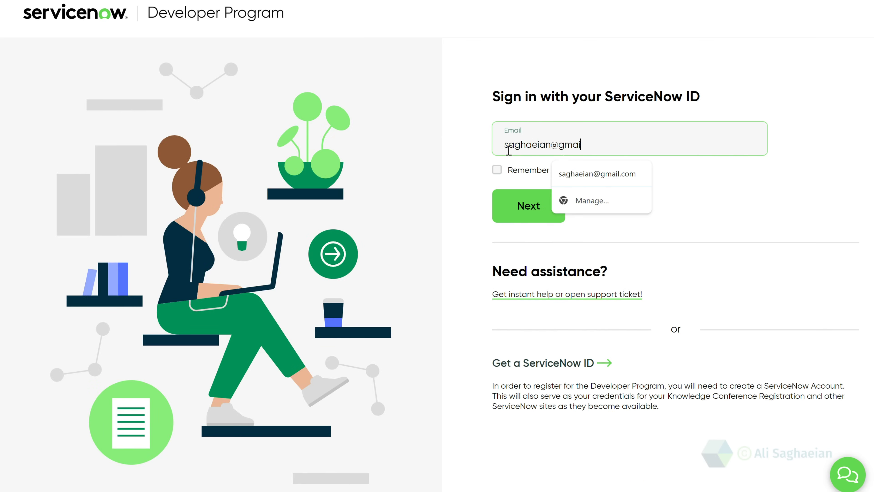
{"action": "key", "text": "Return"}
{"action": "type", "text": "******"}
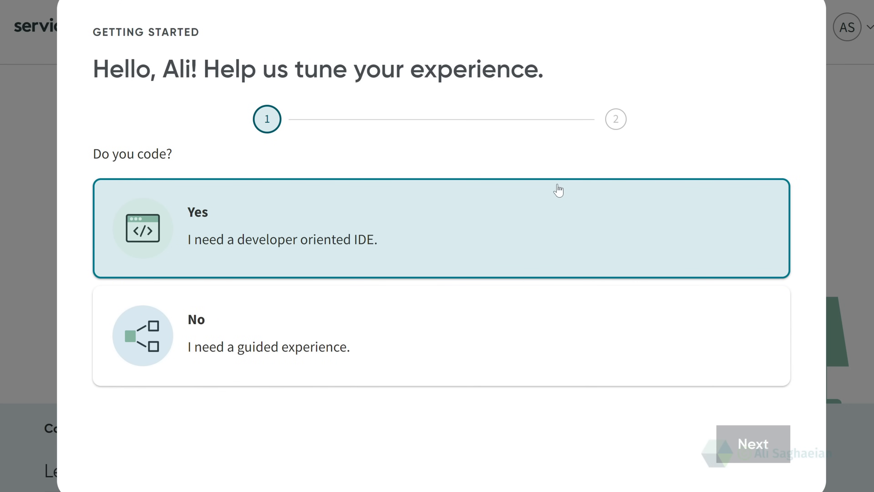
Complete Getting Started: Yes to coding, Developer responsibility, terms of use accepted
{"action": "left_click", "coordinate": [558, 193]}
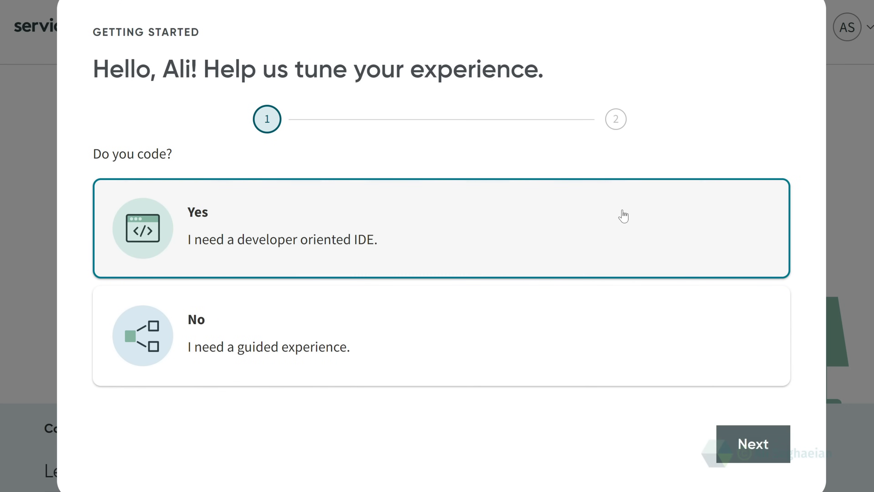
{"action": "left_click", "coordinate": [749, 454]}
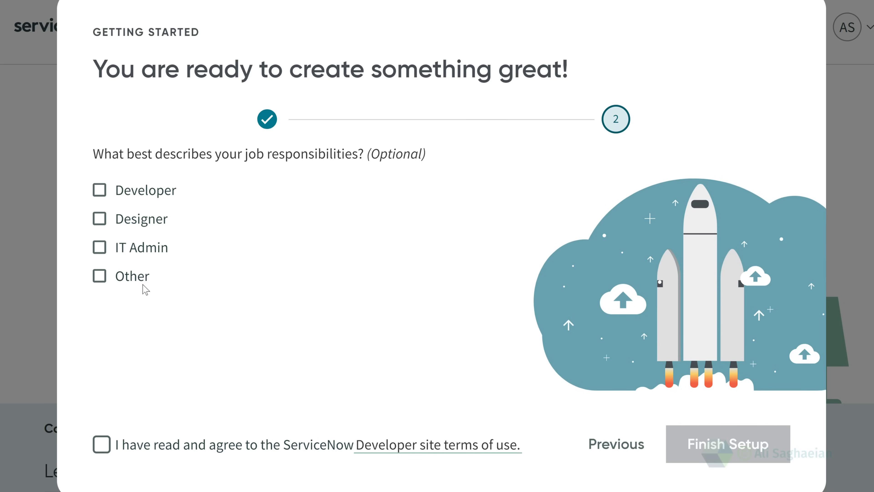
{"action": "left_click", "coordinate": [100, 191]}
{"action": "left_click", "coordinate": [249, 454]}
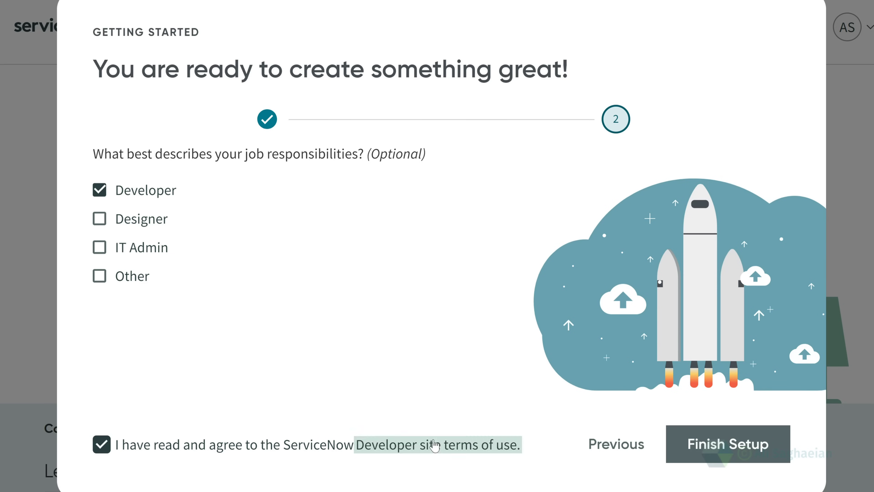
{"action": "left_click", "coordinate": [732, 446]}
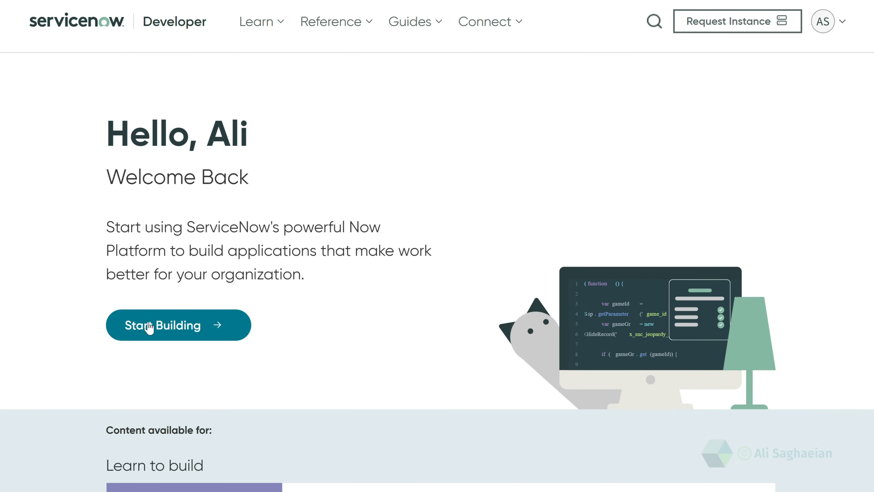
Request a personal developer instance on the Latest Release and open it
{"action": "left_click", "coordinate": [151, 326]}
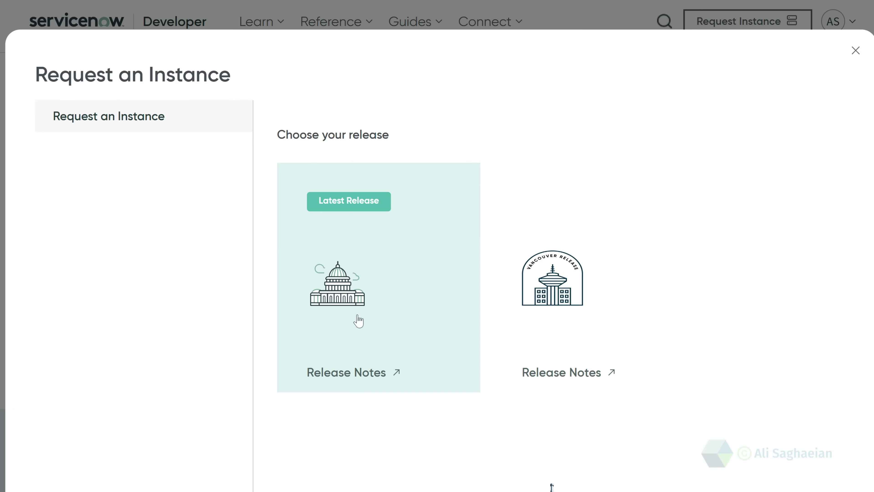
{"action": "left_click", "coordinate": [417, 318]}
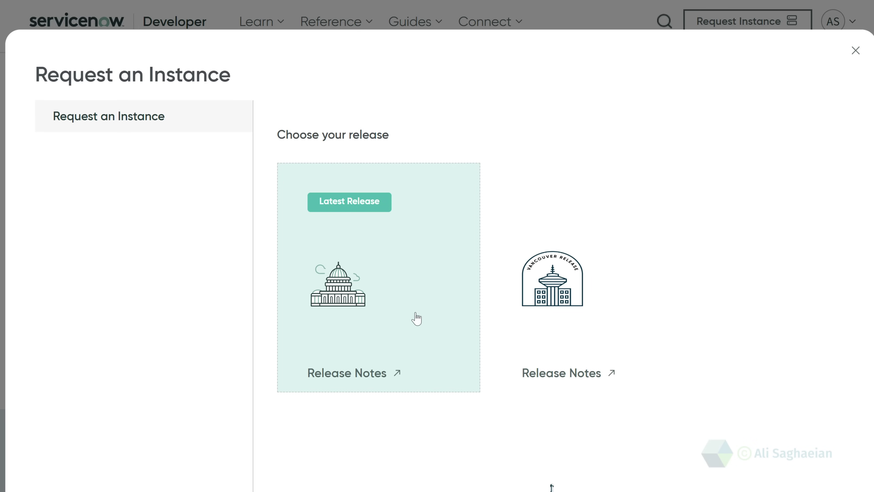
{"action": "scroll", "coordinate": [416, 319], "scroll_direction": "down", "scroll_amount": 5}
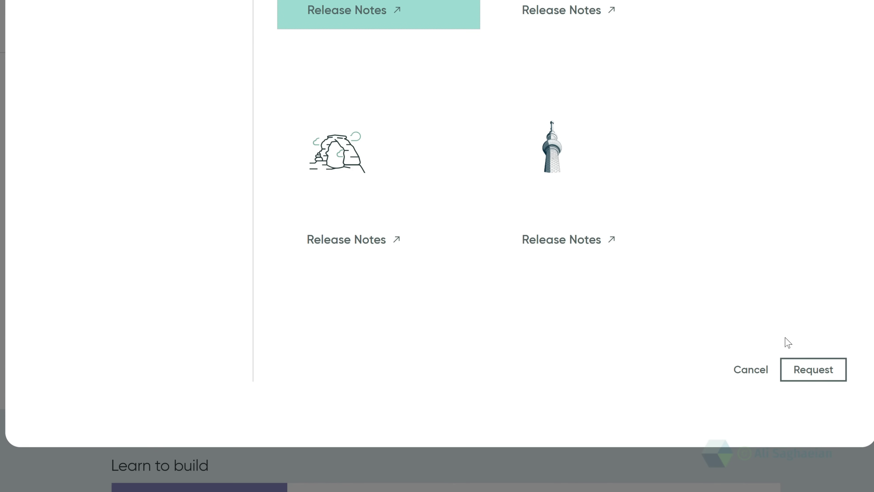
{"action": "left_click", "coordinate": [812, 377]}
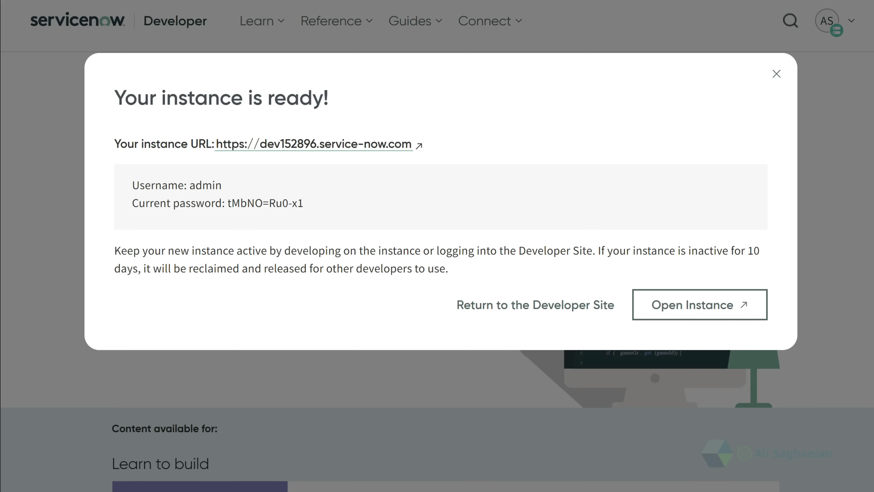
{"action": "left_click", "coordinate": [707, 305]}
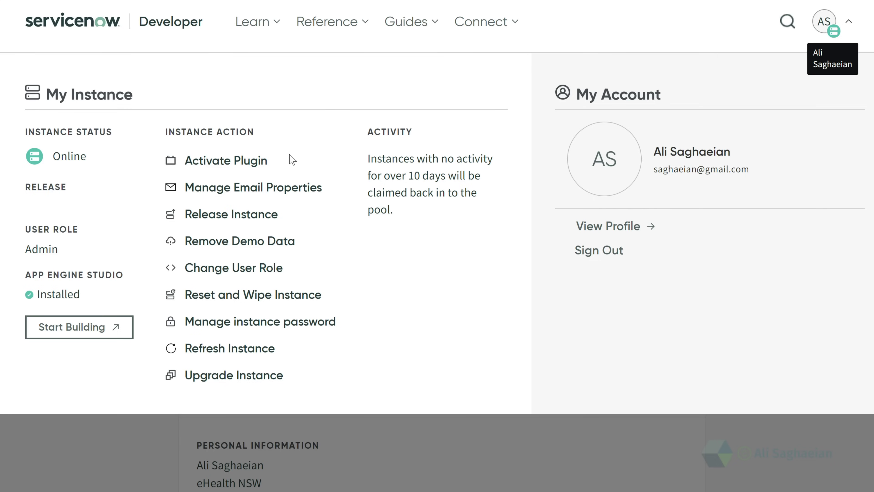
Filter plugins by 'performance' and activate Performance Analytics - Premium and All content packs
{"action": "left_click", "coordinate": [229, 162]}
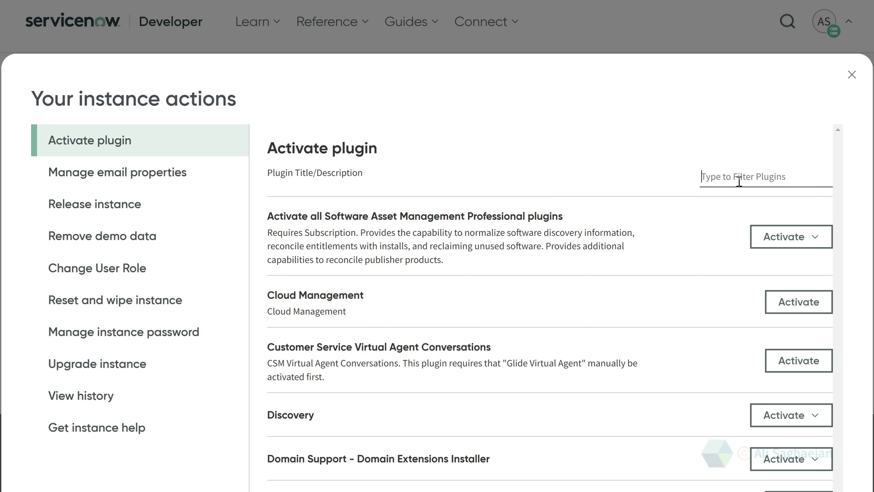
{"action": "type", "text": "performance"}
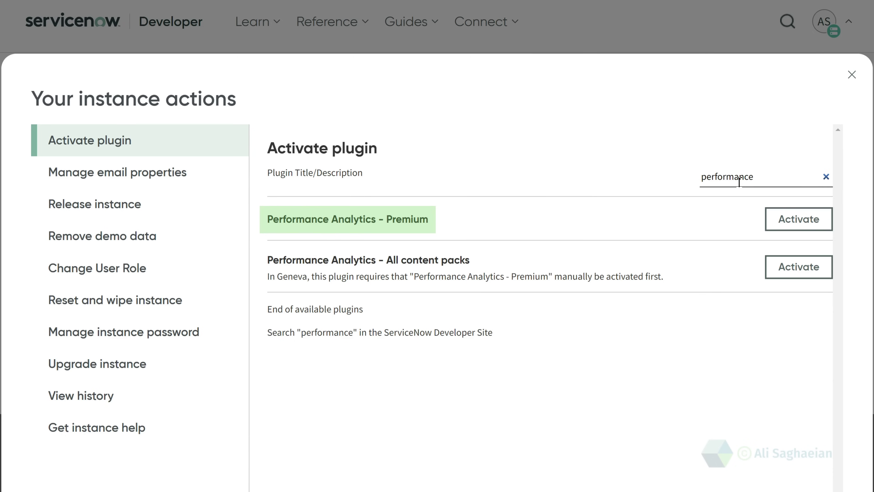
{"action": "left_click", "coordinate": [794, 221]}
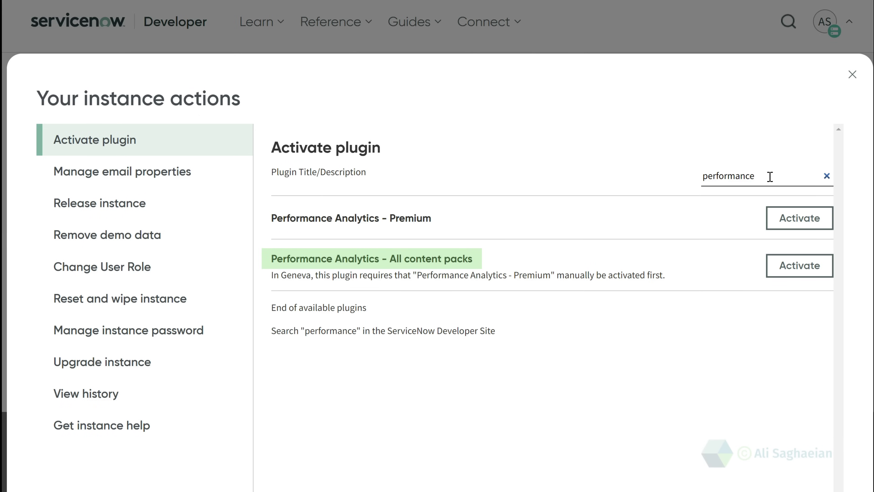
{"action": "left_click", "coordinate": [814, 272]}
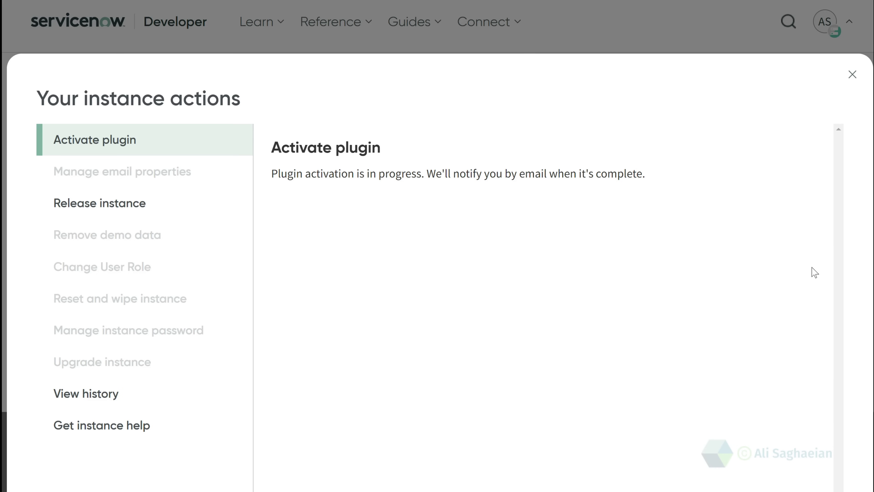
Turn on email sending and receiving in email properties, then show the Release instance form
{"action": "left_click", "coordinate": [85, 173]}
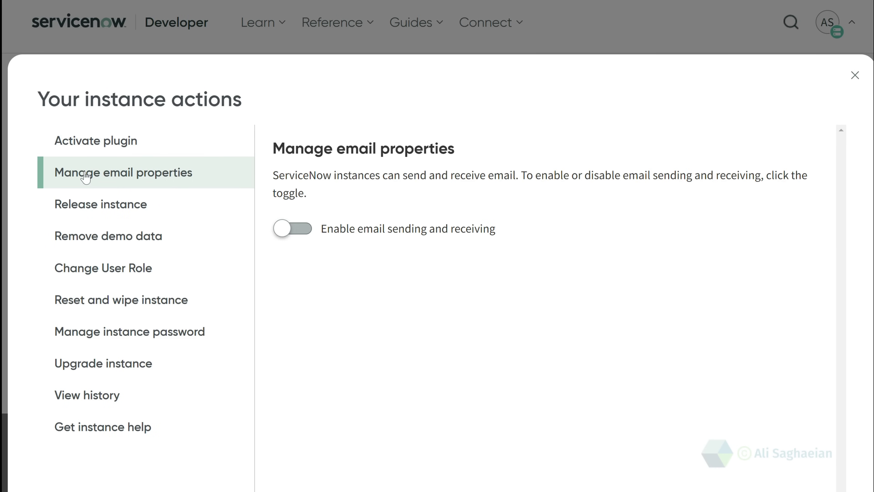
{"action": "left_click", "coordinate": [304, 237]}
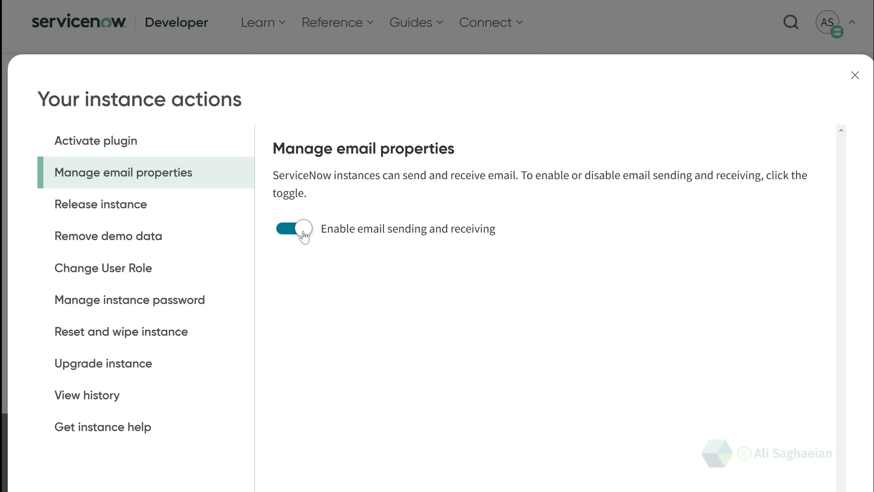
{"action": "left_click", "coordinate": [188, 209]}
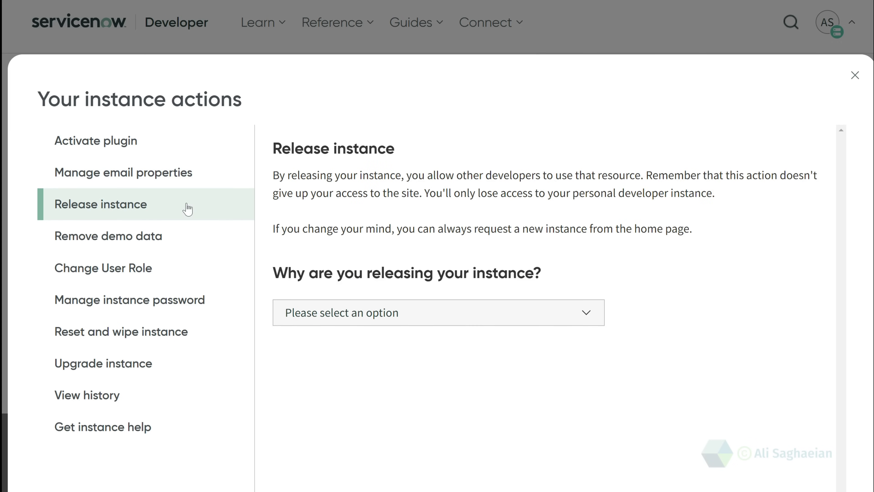
Dismiss the release-reason list and switch to the Remove demo data page
{"action": "left_click", "coordinate": [544, 317]}
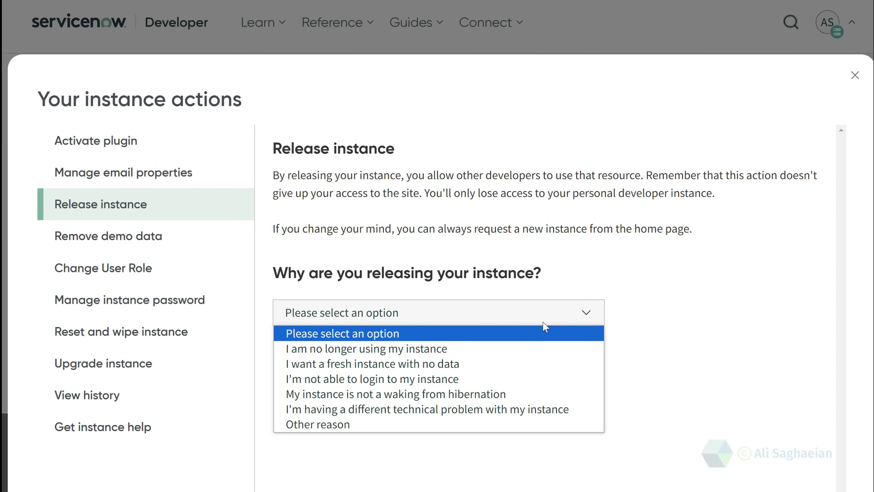
{"action": "left_click", "coordinate": [225, 236]}
{"action": "left_click", "coordinate": [225, 237]}
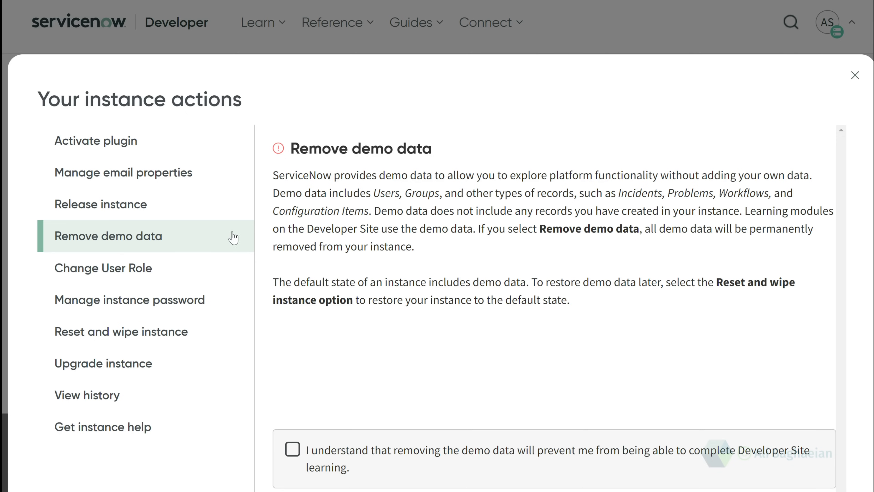
Tick the demo-data removal acknowledgement, then go to the Change User Role page
{"action": "scroll", "coordinate": [305, 370], "scroll_direction": "down", "scroll_amount": 1}
{"action": "scroll", "coordinate": [305, 370], "scroll_direction": "down", "scroll_amount": 3}
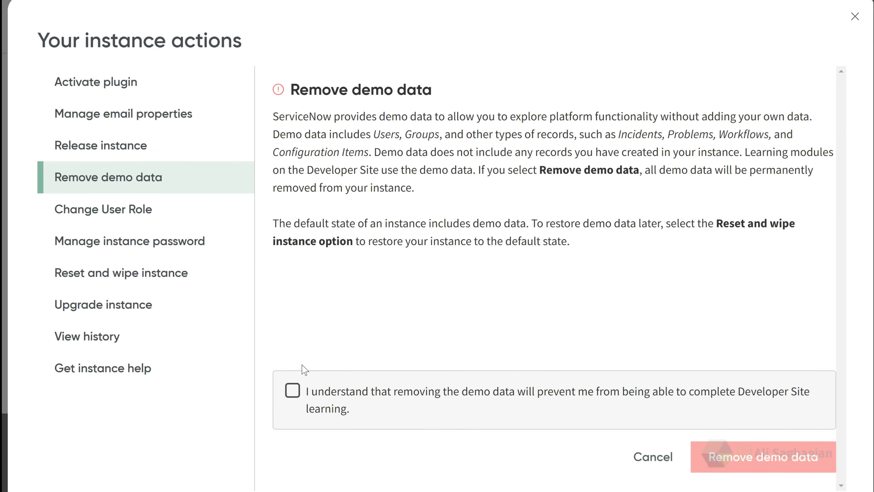
{"action": "left_click", "coordinate": [295, 360]}
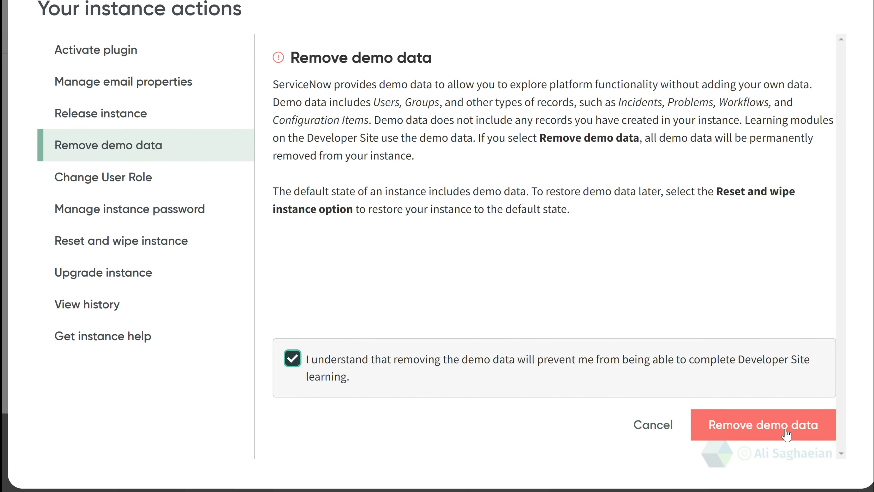
{"action": "left_click", "coordinate": [218, 172]}
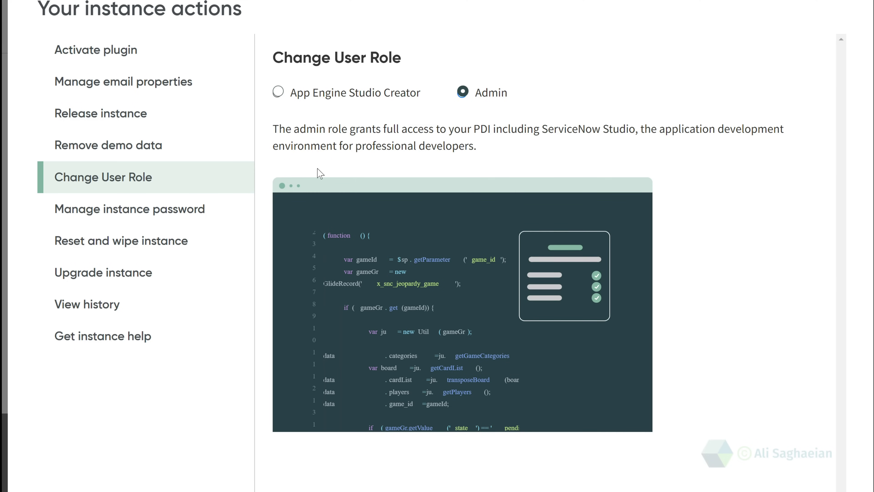
Try App Engine Studio Creator, revert the role to Admin, then view instance login credentials
{"action": "left_click", "coordinate": [279, 92]}
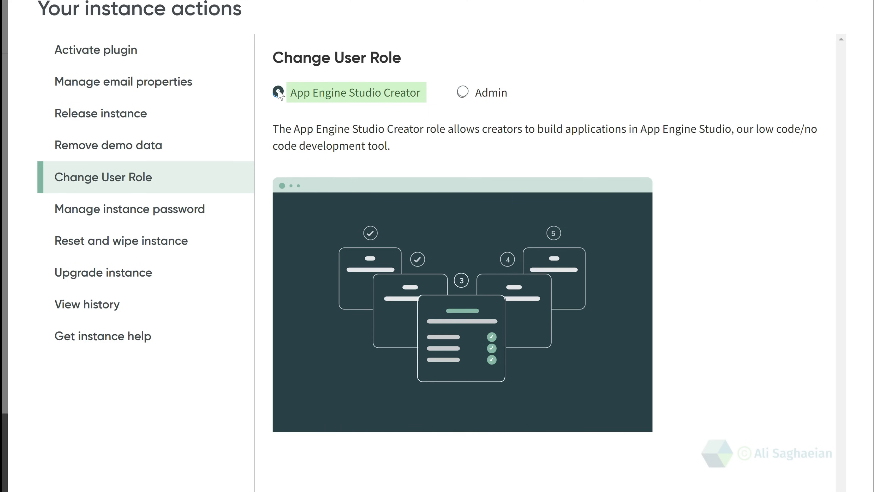
{"action": "left_click", "coordinate": [463, 92]}
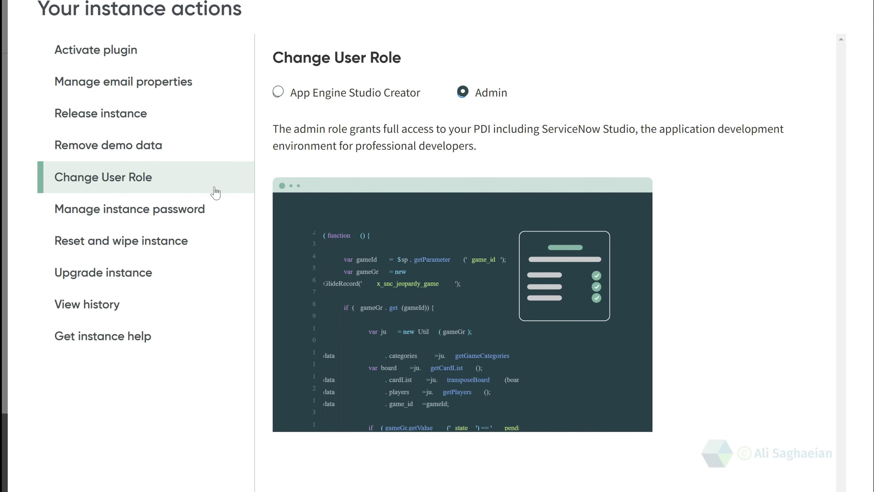
{"action": "left_click", "coordinate": [201, 211]}
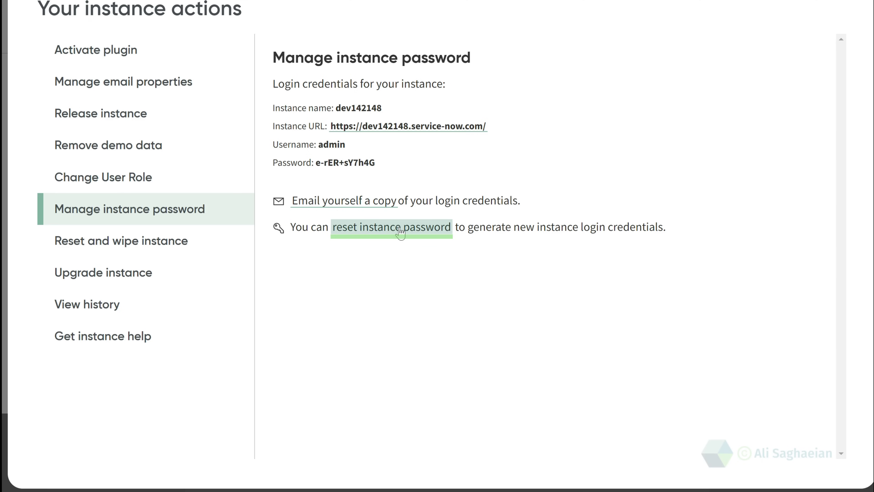
Fill Reset and wipe with 'Yes, keep my instance name' and acknowledgement, then view upgrade options
{"action": "left_click", "coordinate": [183, 242]}
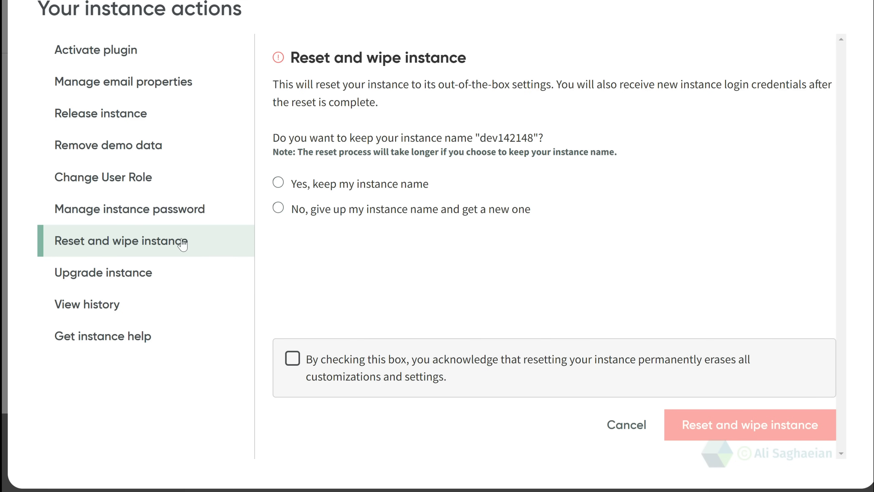
{"action": "left_click", "coordinate": [279, 183]}
{"action": "left_click", "coordinate": [293, 360]}
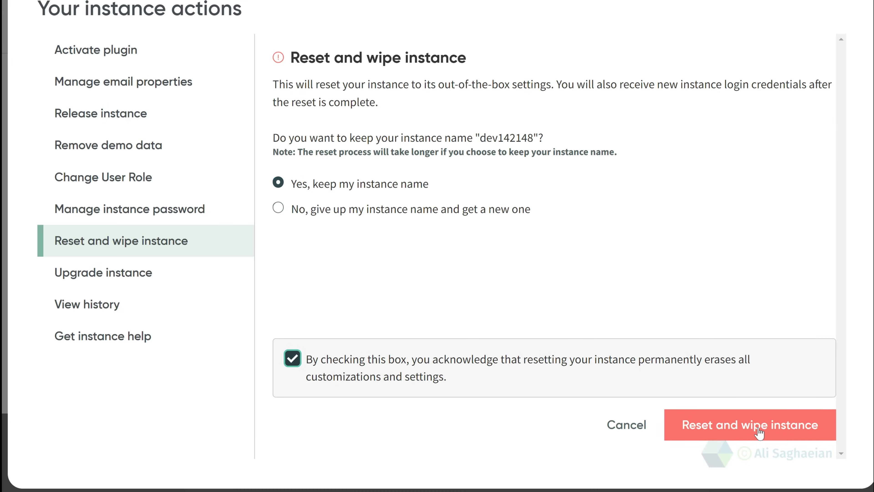
{"action": "left_click", "coordinate": [176, 270]}
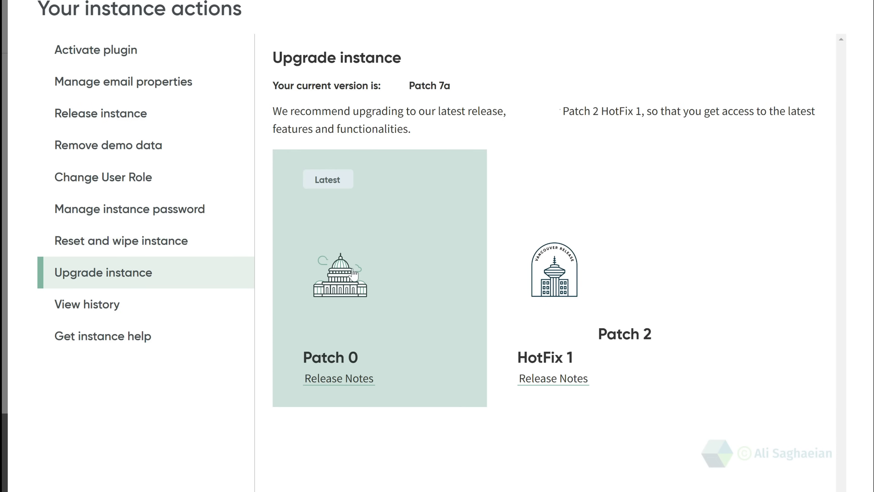
Select Patch 0 as the upgrade target, then view the instance history
{"action": "left_click", "coordinate": [364, 276]}
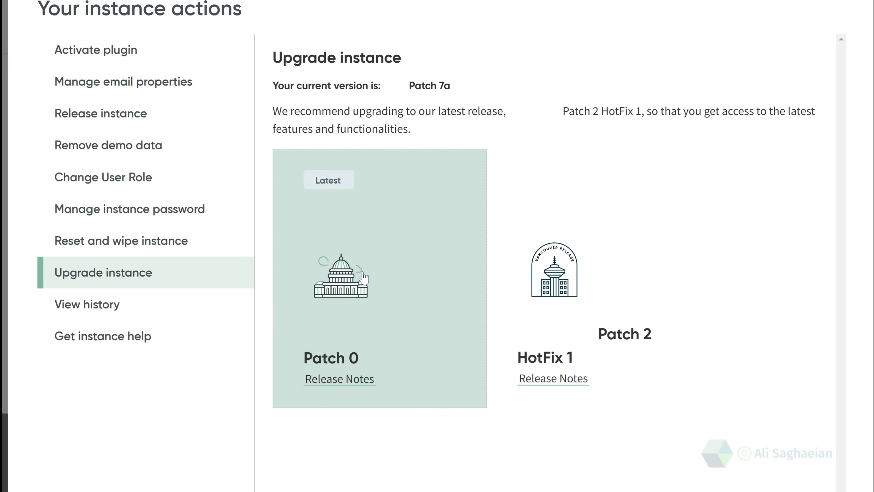
{"action": "scroll", "coordinate": [687, 377], "scroll_direction": "down", "scroll_amount": 5}
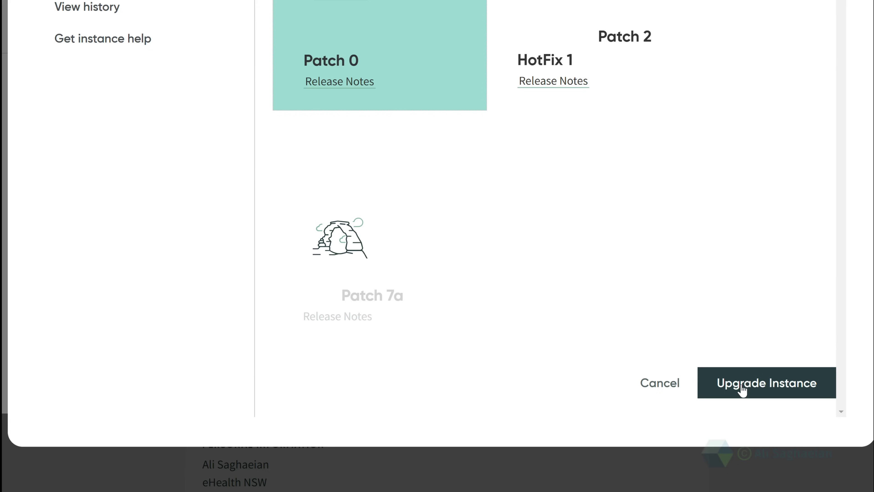
{"action": "scroll", "coordinate": [152, 401], "scroll_direction": "up", "scroll_amount": 10}
{"action": "left_click", "coordinate": [152, 401]}
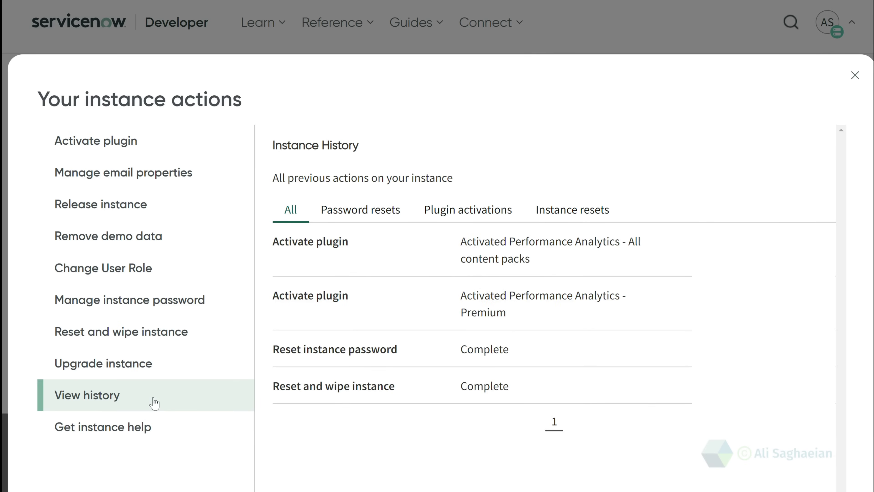
Browse Password resets, Plugin activations and Instance resets history, then open the instance zoomed in
{"action": "left_click", "coordinate": [369, 211]}
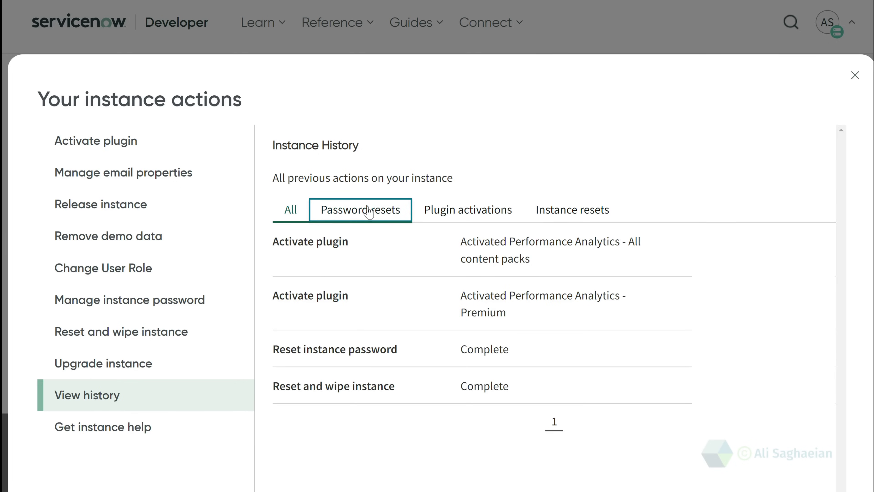
{"action": "left_click", "coordinate": [474, 211]}
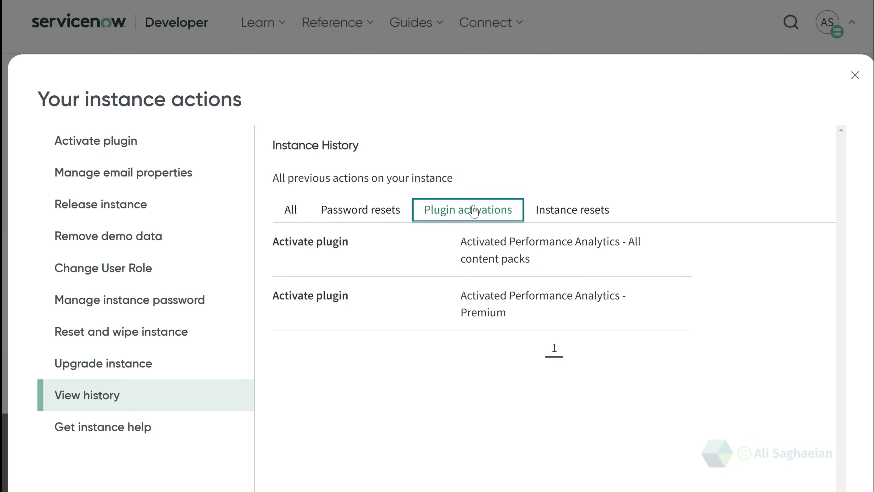
{"action": "left_click", "coordinate": [579, 216]}
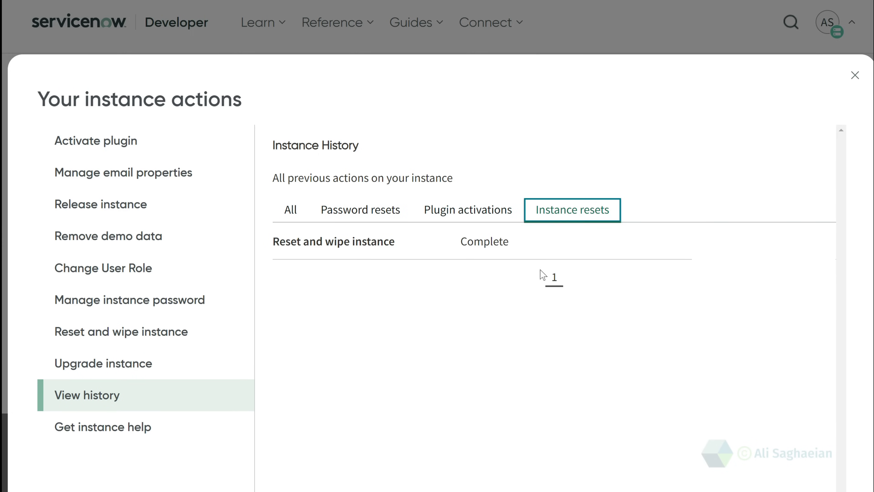
{"action": "left_click", "coordinate": [133, 434]}
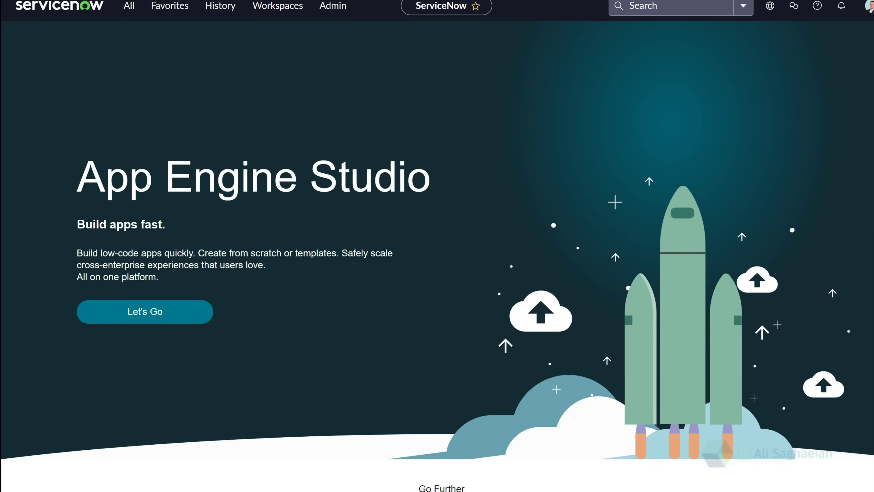
{"action": "key", "text": "ctrl+plus"}
{"action": "key", "text": "ctrl+plus"}
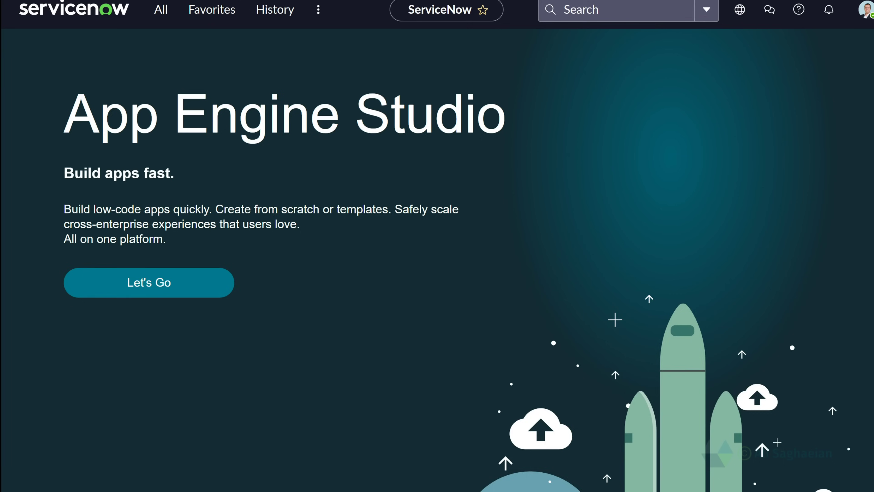